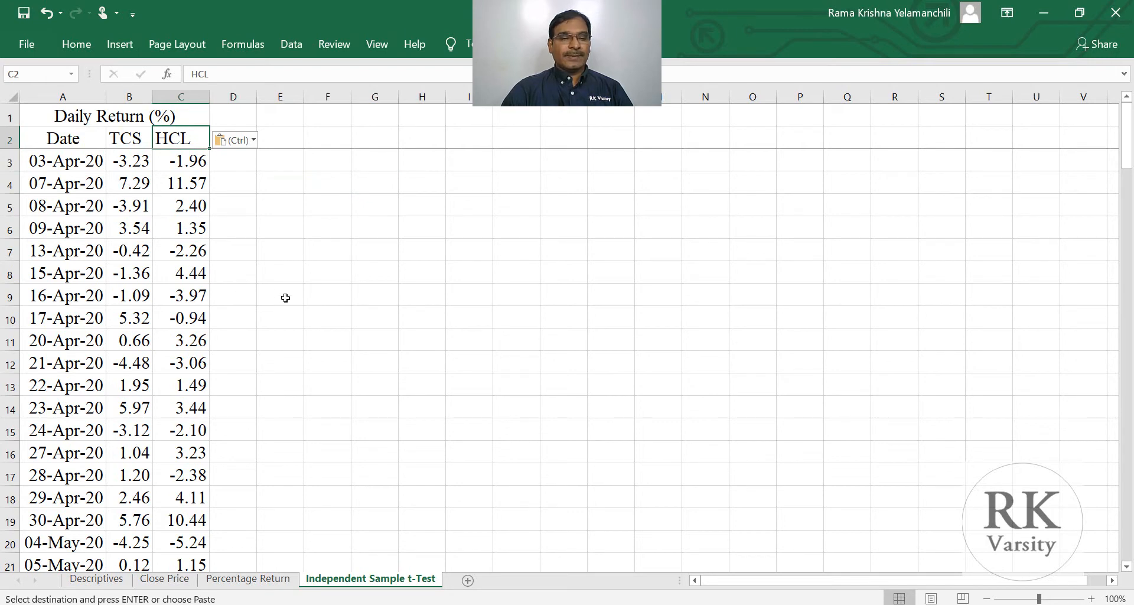
Open the data analysis tool t-Test: Two-Sample Assuming Equal Variances.
{"action": "left_click", "coordinate": [305, 291]}
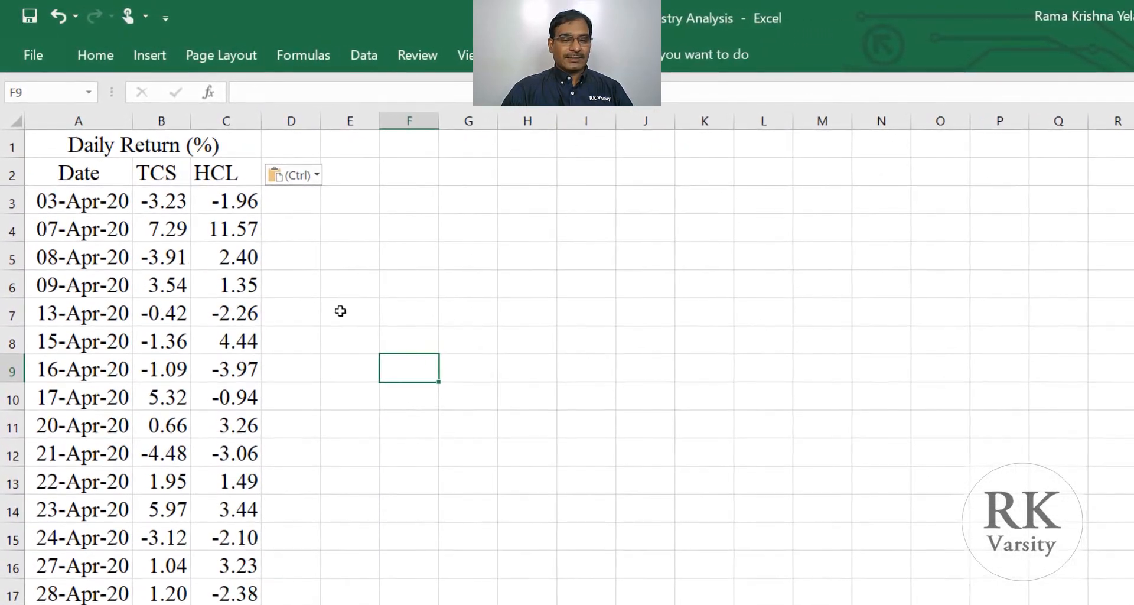
{"action": "left_click", "coordinate": [337, 309]}
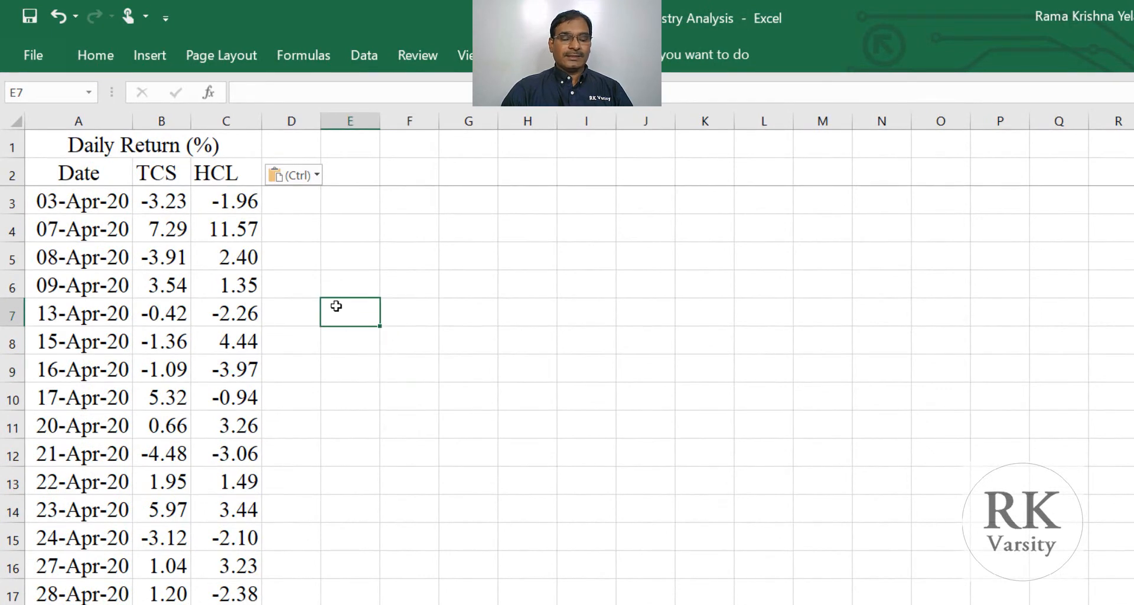
{"action": "left_click", "coordinate": [363, 57]}
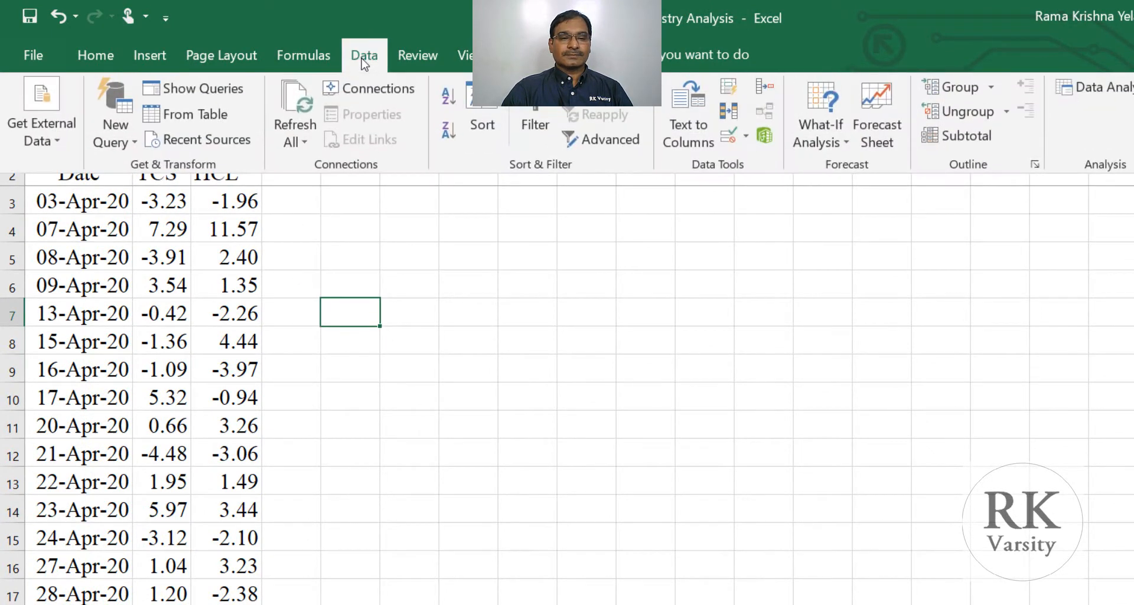
{"action": "left_click", "coordinate": [1089, 88]}
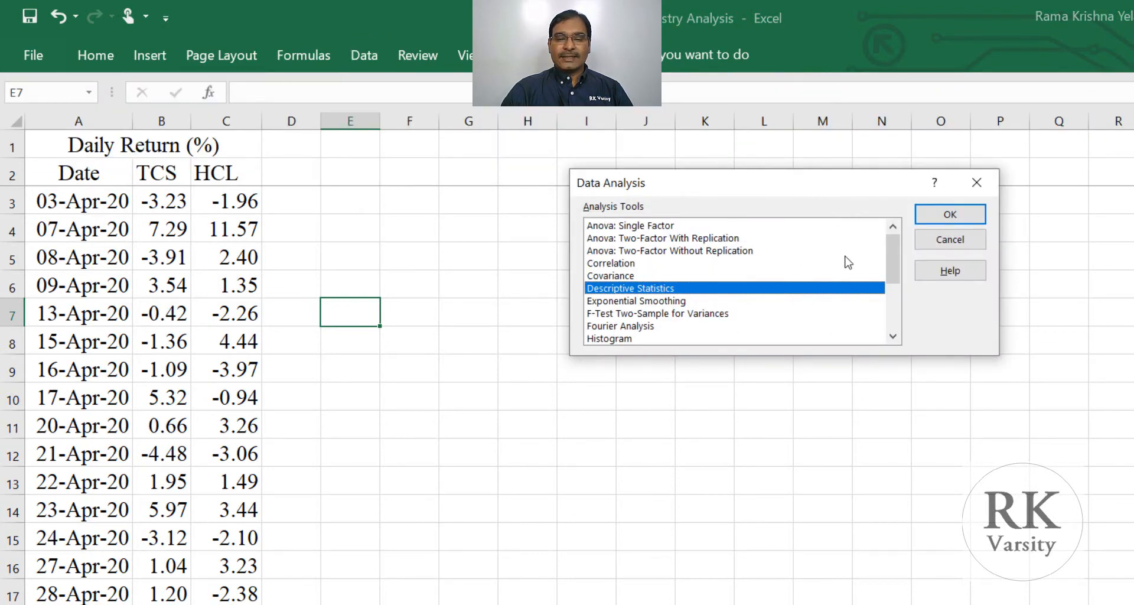
{"action": "left_click_drag", "start_coordinate": [888, 258], "coordinate": [889, 330]}
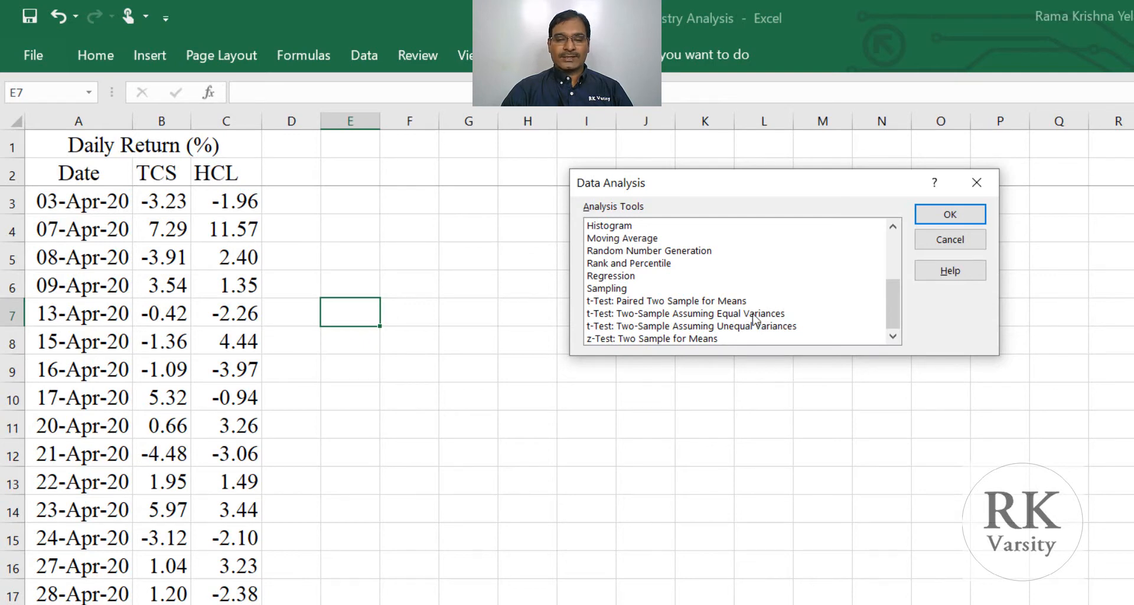
{"action": "left_click", "coordinate": [712, 316]}
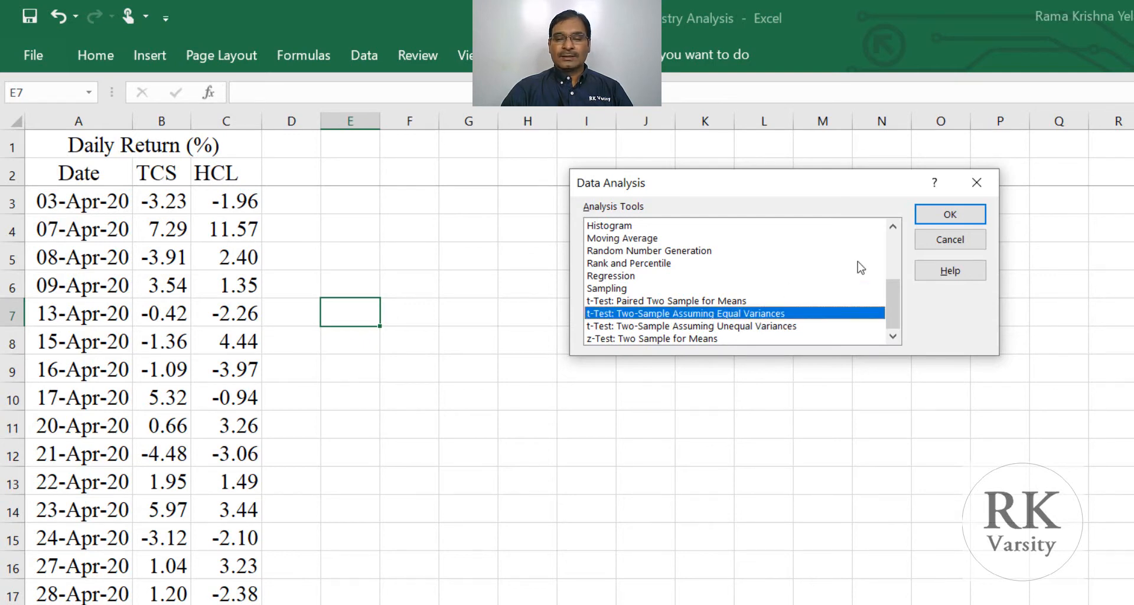
{"action": "left_click", "coordinate": [948, 215]}
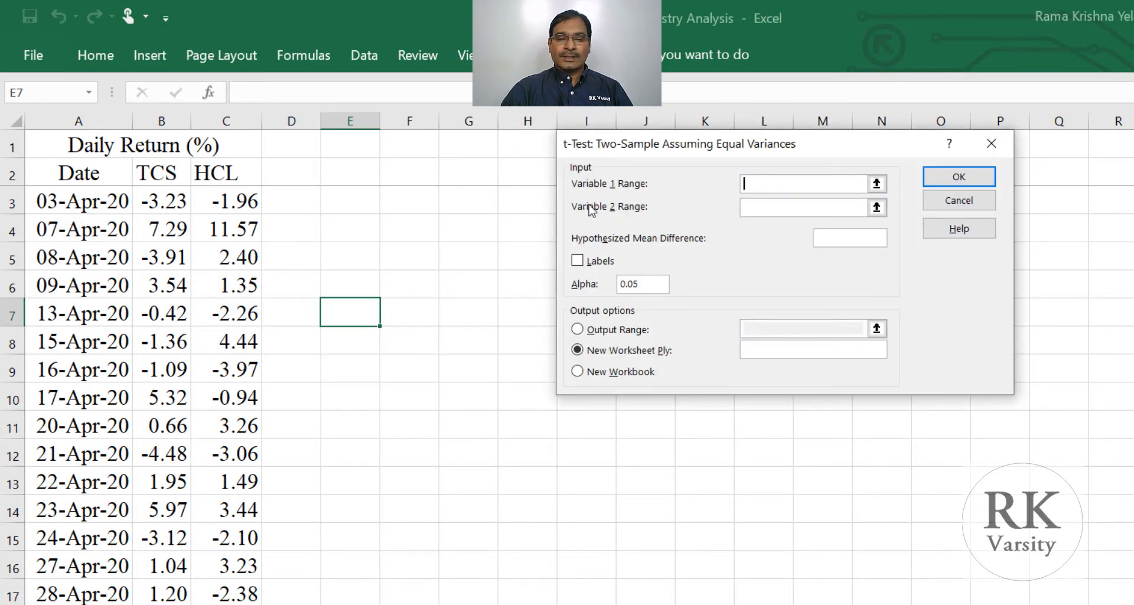
Set the Variable 1 range to the TCS returns with their header, $B$2:$B$126.
{"action": "left_click", "coordinate": [876, 184]}
{"action": "left_click", "coordinate": [163, 179]}
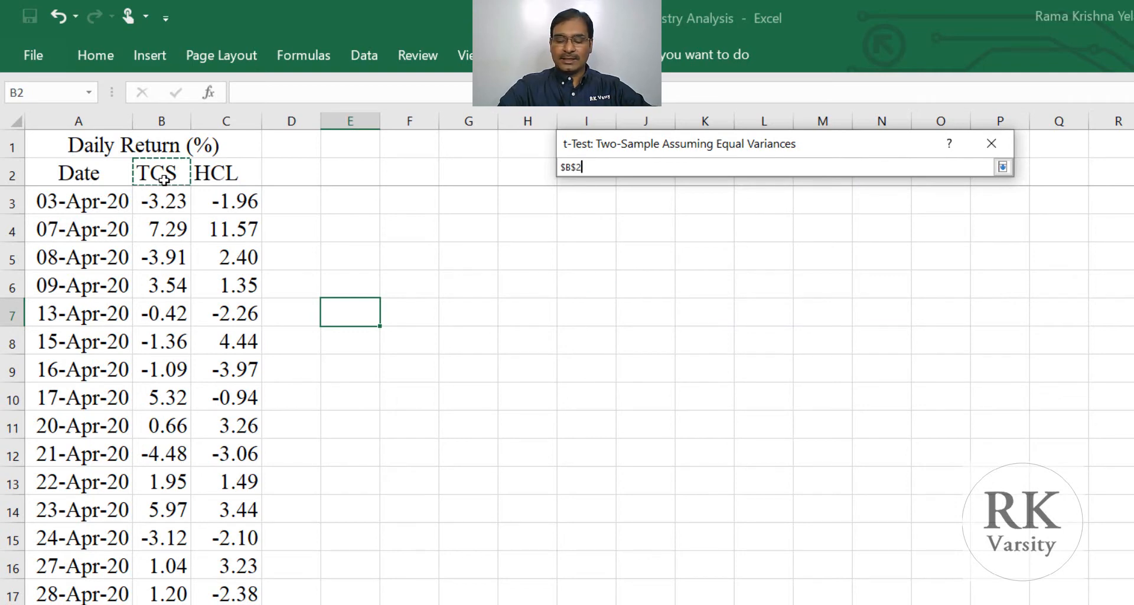
{"action": "key", "text": "ctrl+shift+Down"}
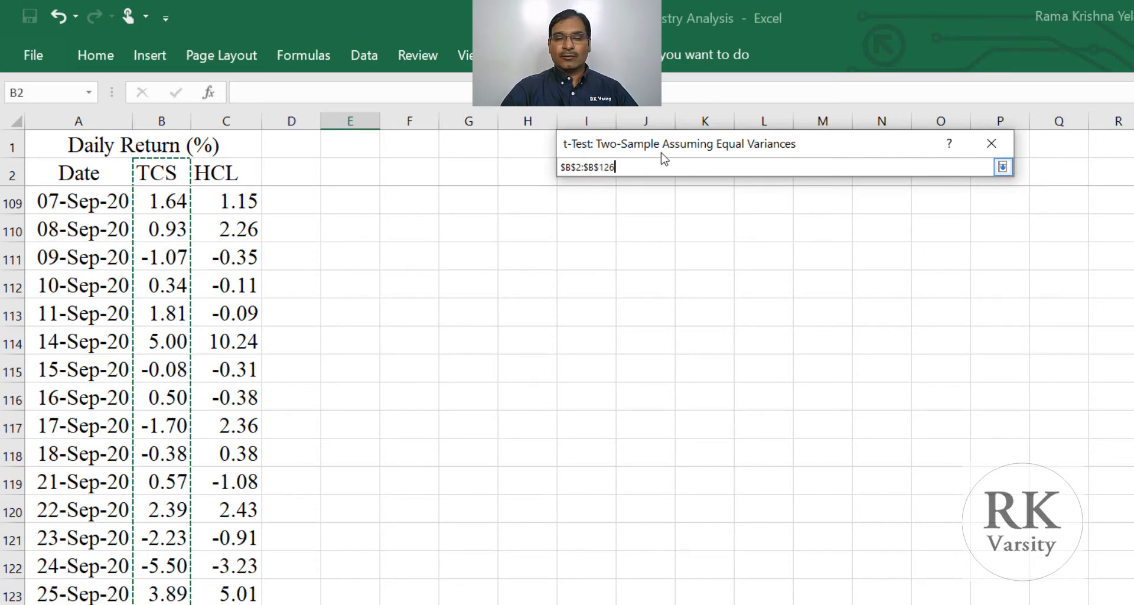
{"action": "left_click", "coordinate": [1002, 168]}
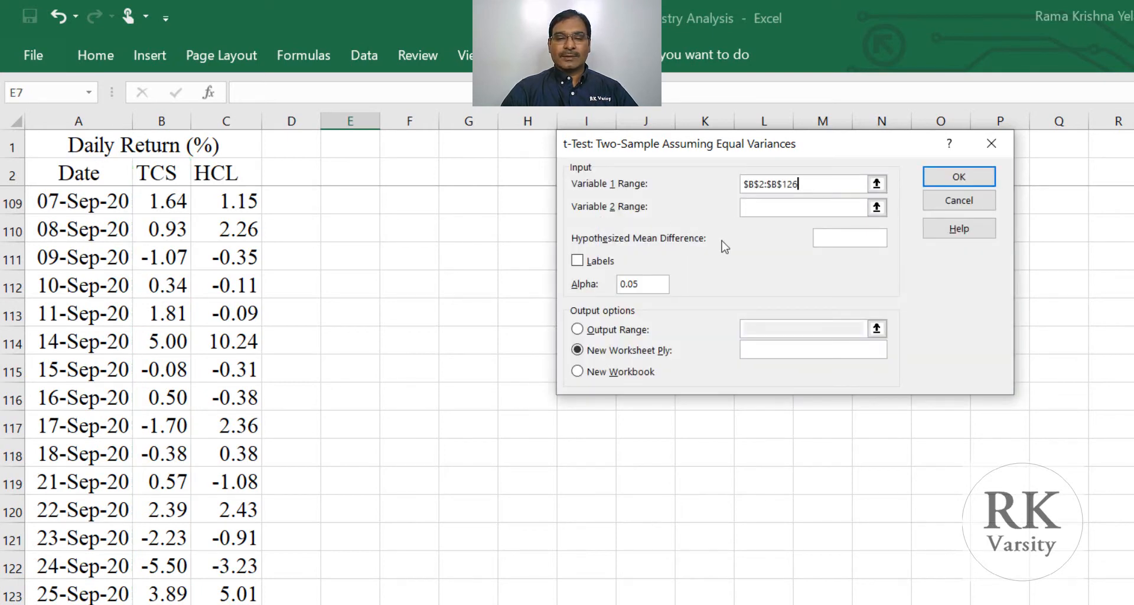
Set the Variable 2 range to the HCL returns, $C$2:$C$126, and enable Labels for both ranges.
{"action": "left_click", "coordinate": [877, 209]}
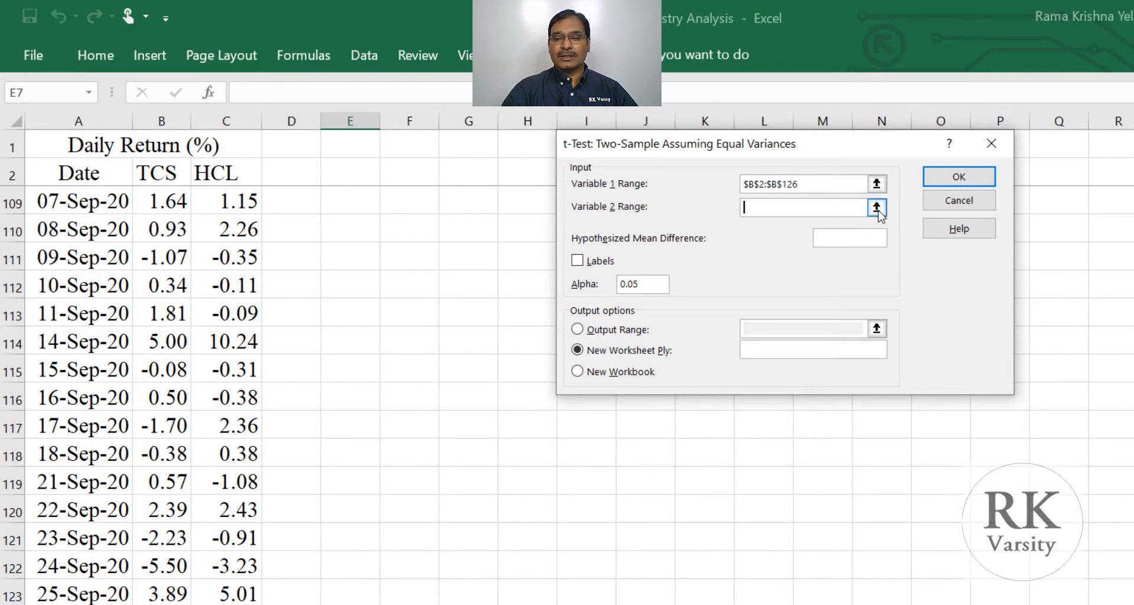
{"action": "left_click", "coordinate": [229, 173]}
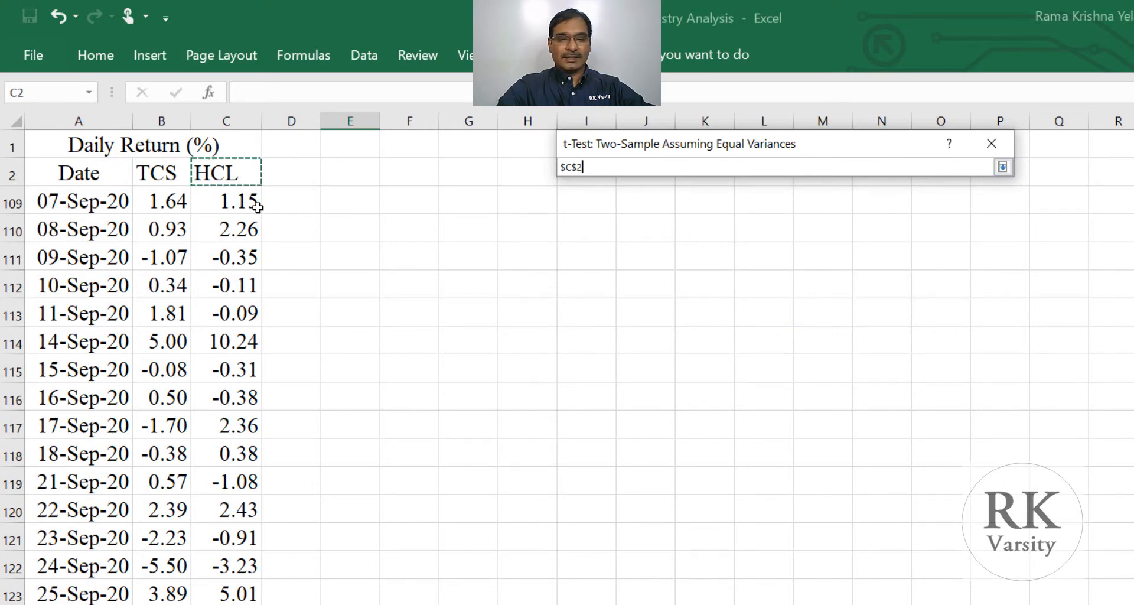
{"action": "key", "text": "ctrl+shift+Down"}
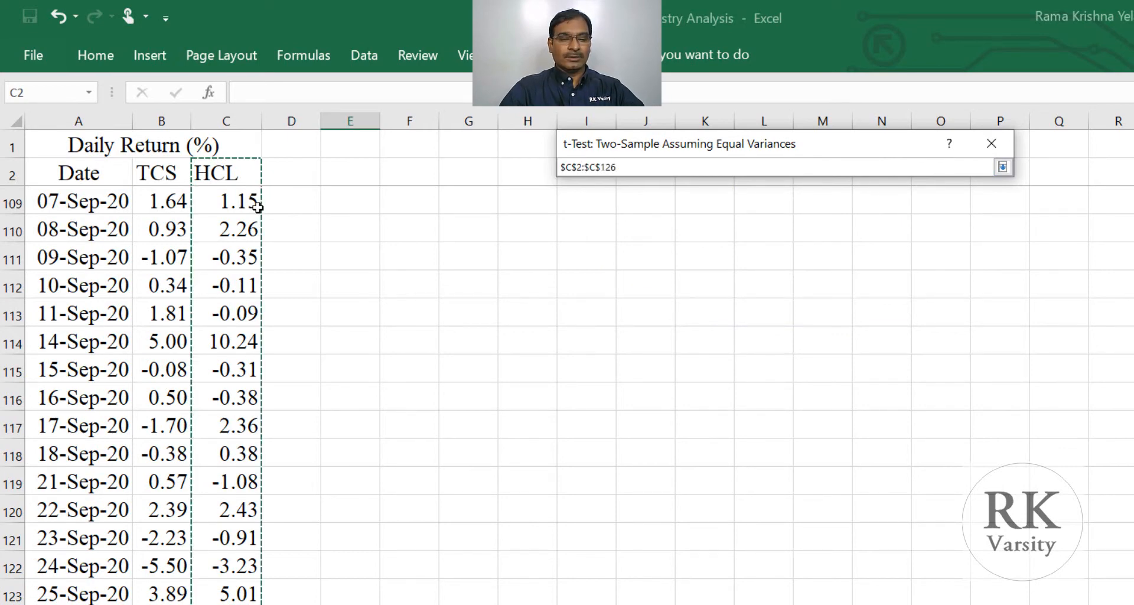
{"action": "left_click", "coordinate": [1002, 167]}
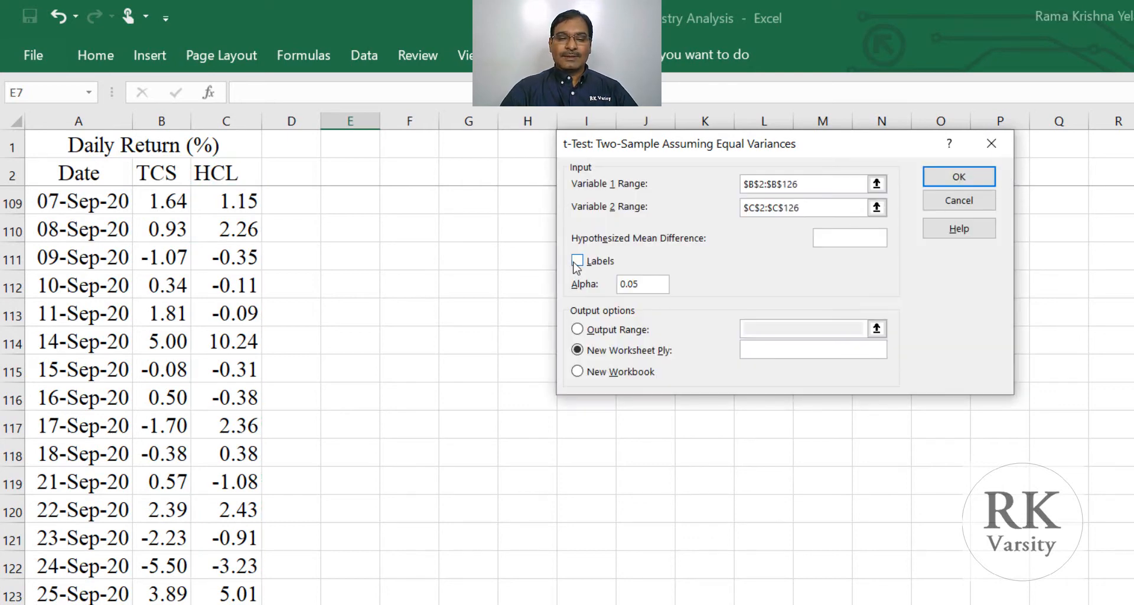
{"action": "left_click", "coordinate": [576, 261]}
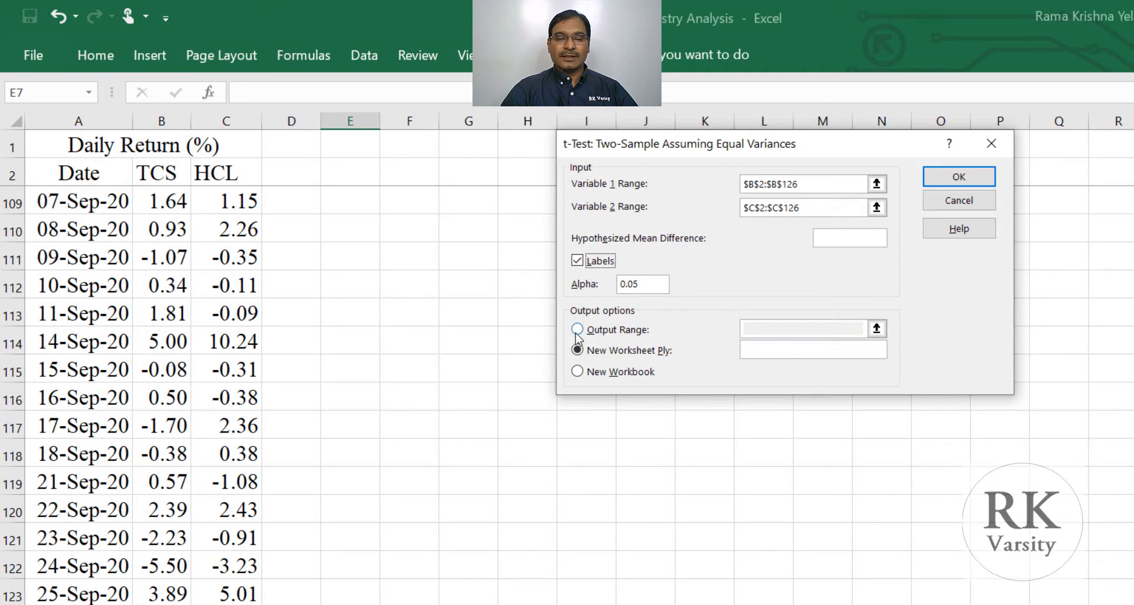
Run the t-test with its output range starting at cell F3, and widen column F to fit the result labels.
{"action": "left_click", "coordinate": [573, 325]}
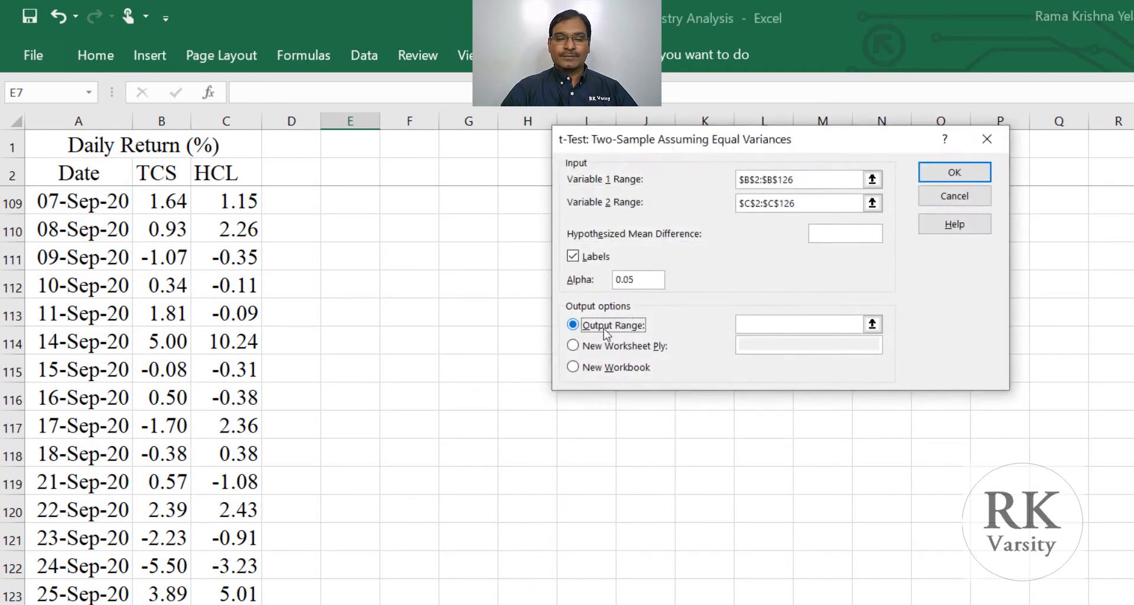
{"action": "left_click", "coordinate": [872, 324]}
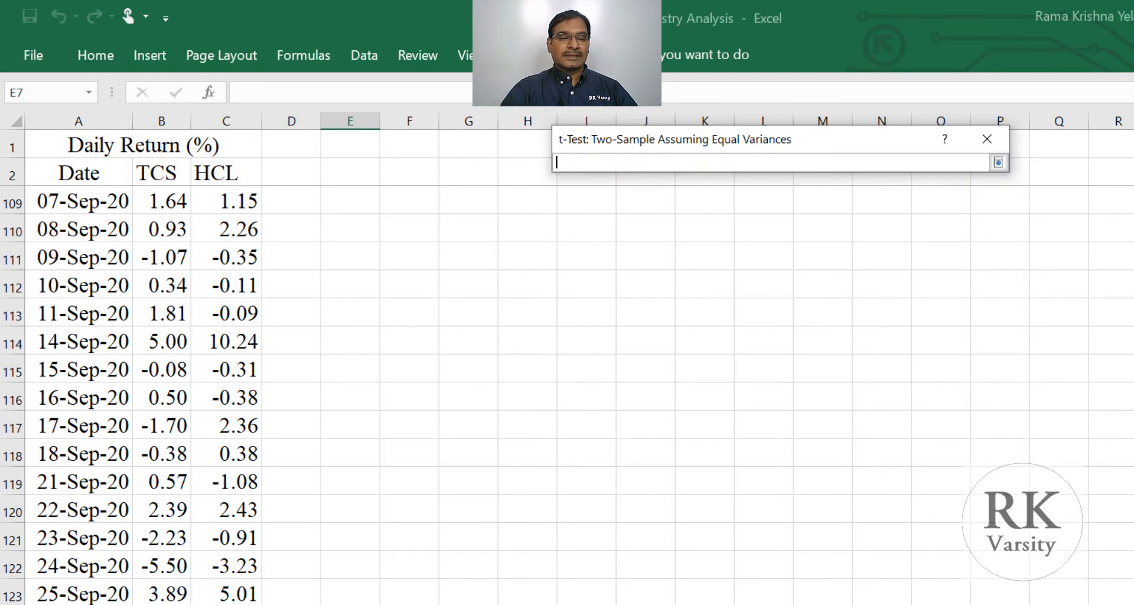
{"action": "scroll", "coordinate": [392, 127], "scroll_direction": "up", "scroll_amount": 20}
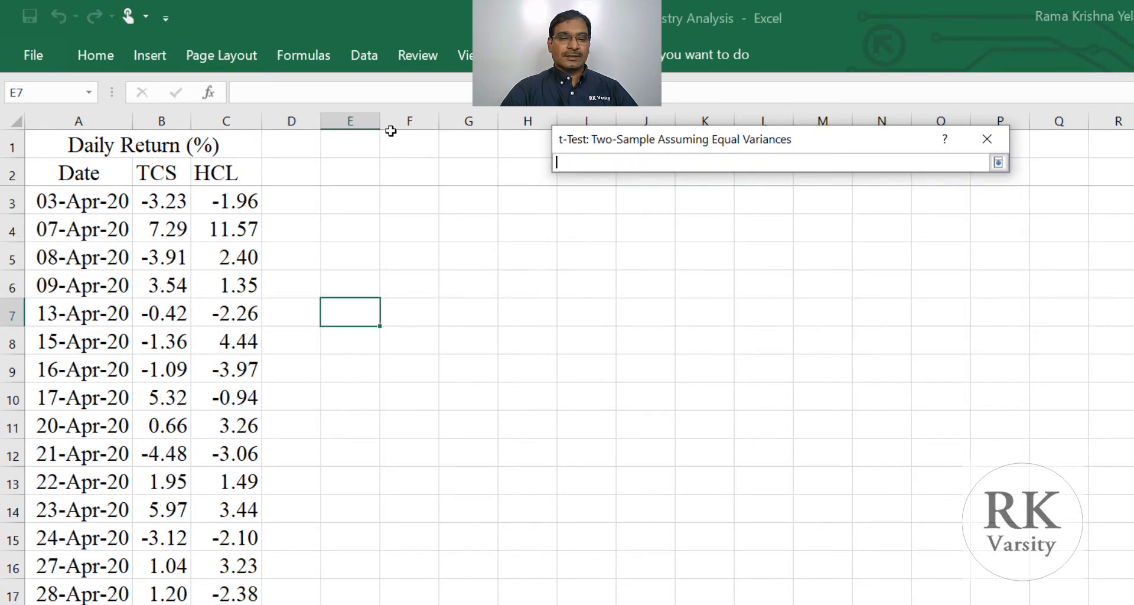
{"action": "left_click", "coordinate": [411, 203]}
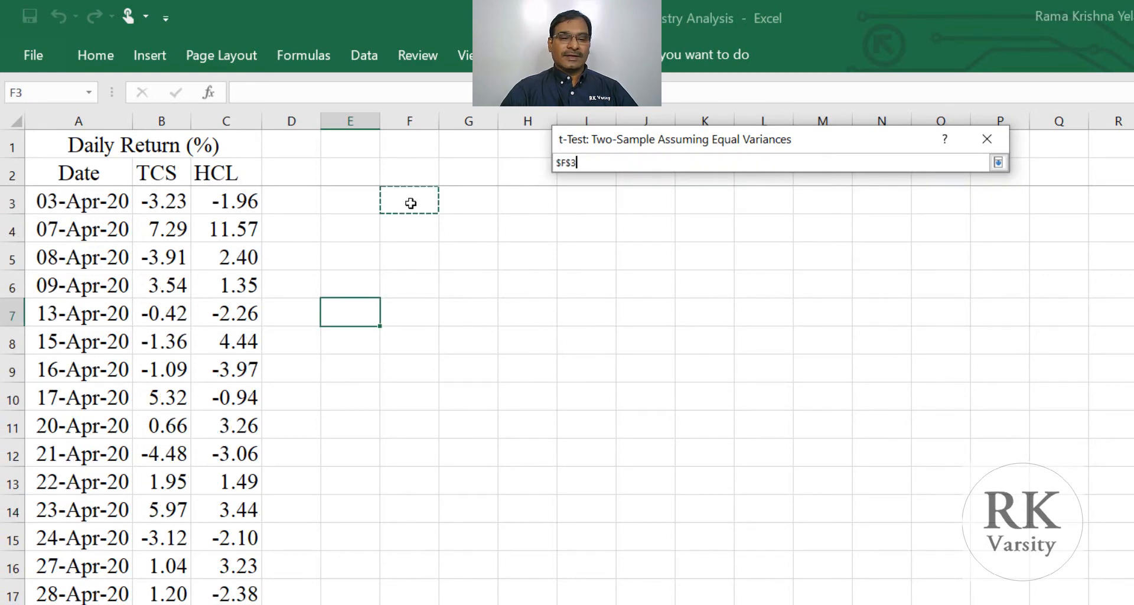
{"action": "left_click", "coordinate": [998, 163]}
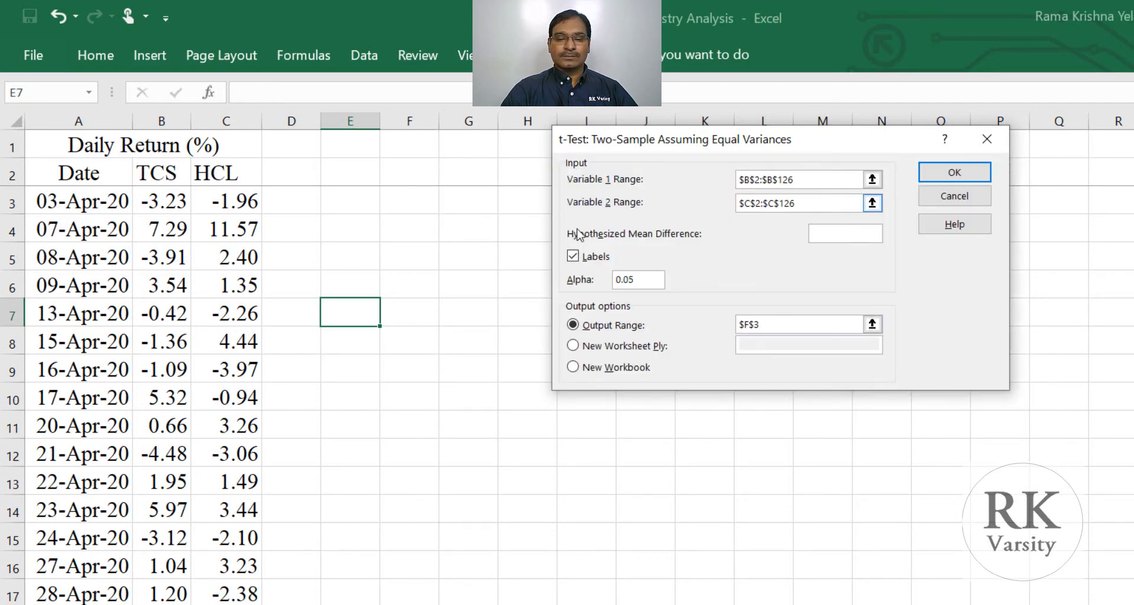
{"action": "left_click", "coordinate": [962, 176]}
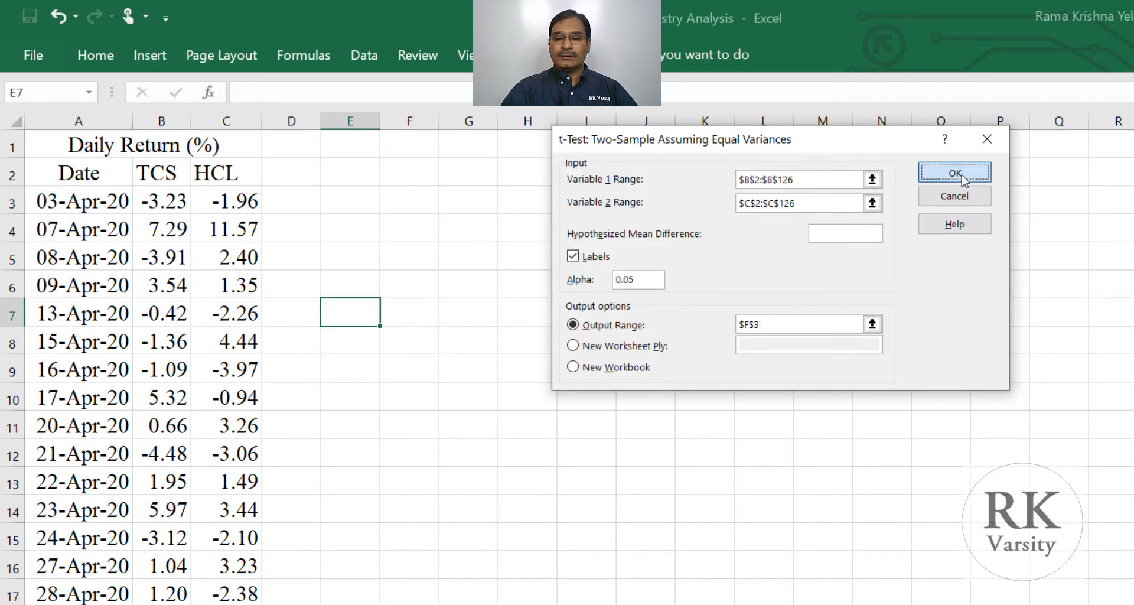
{"action": "left_click", "coordinate": [702, 339]}
{"action": "left_click_drag", "start_coordinate": [410, 120], "coordinate": [531, 119]}
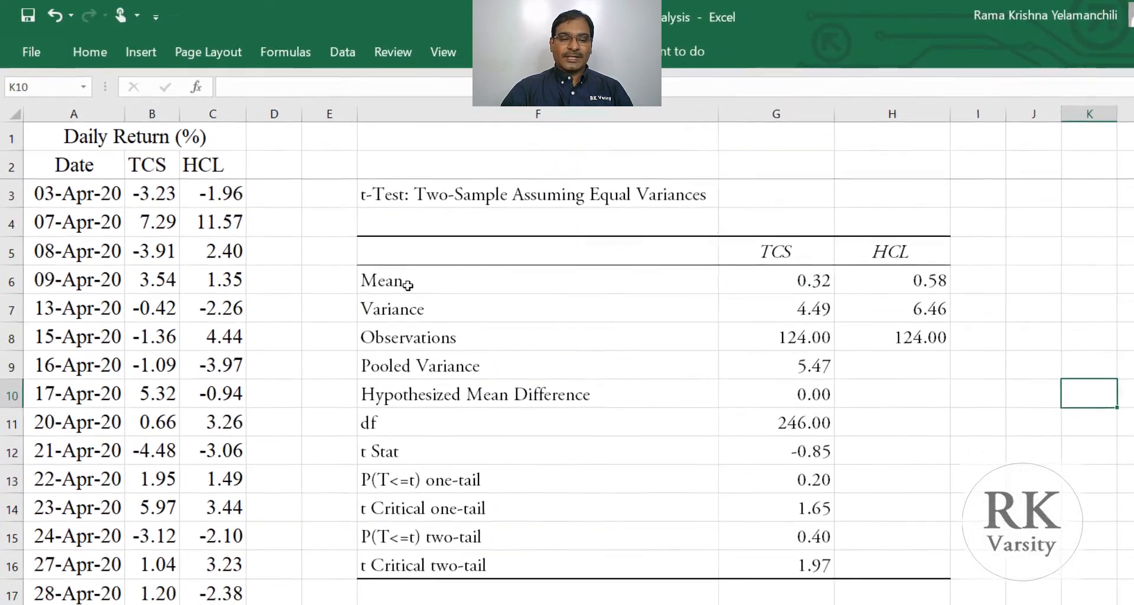
Examine the mean, number of observations and variance of TCS and HCL in the t-test results.
{"action": "left_click", "coordinate": [415, 289]}
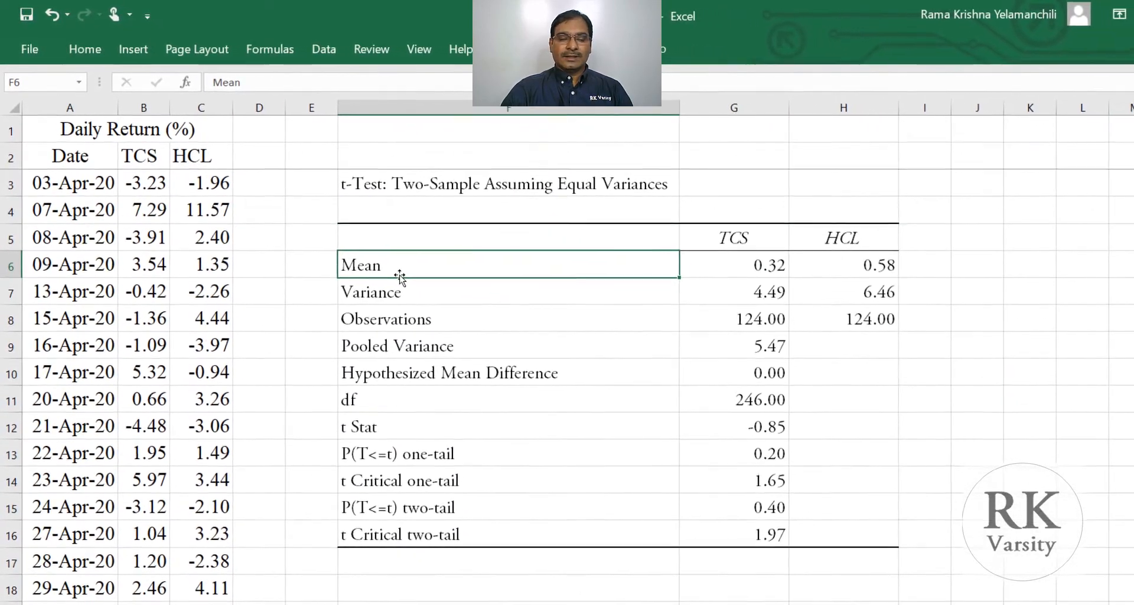
{"action": "left_click", "coordinate": [710, 255]}
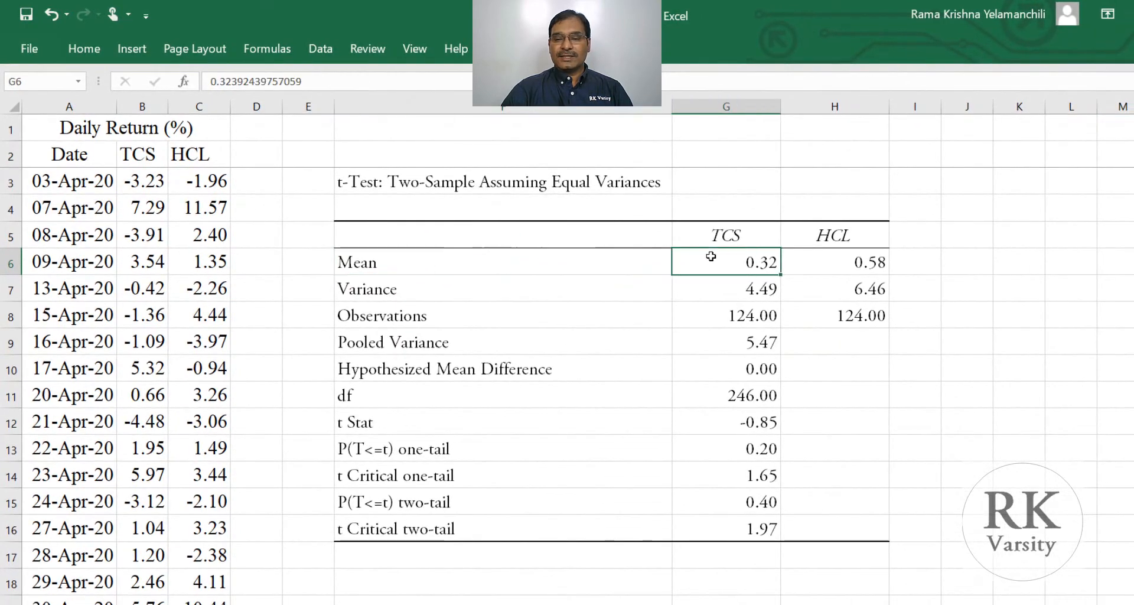
{"action": "left_click", "coordinate": [824, 267]}
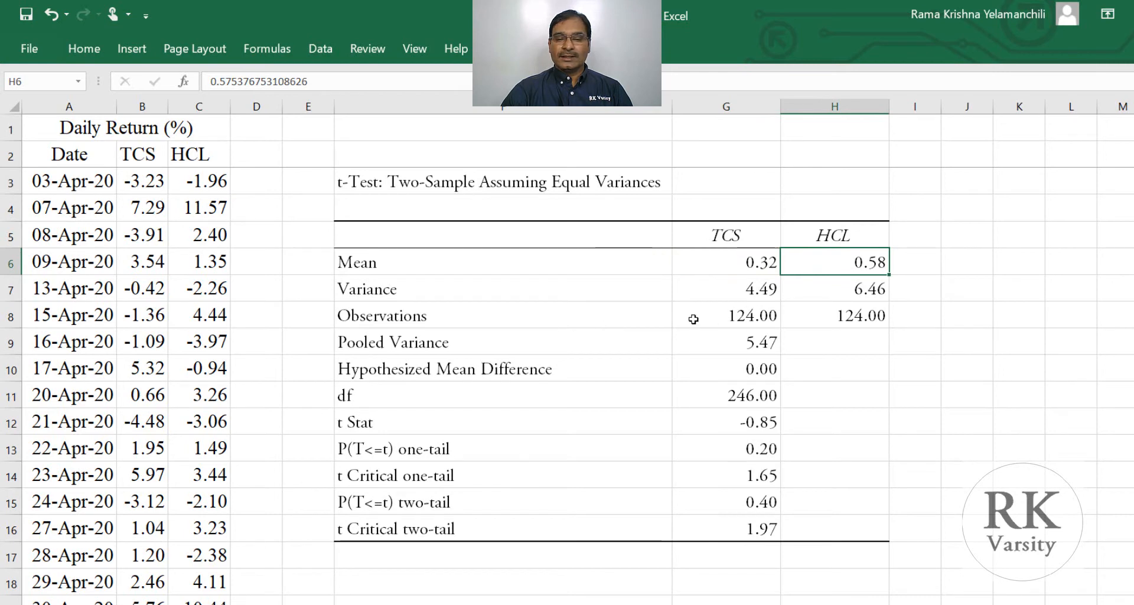
{"action": "left_click", "coordinate": [712, 320]}
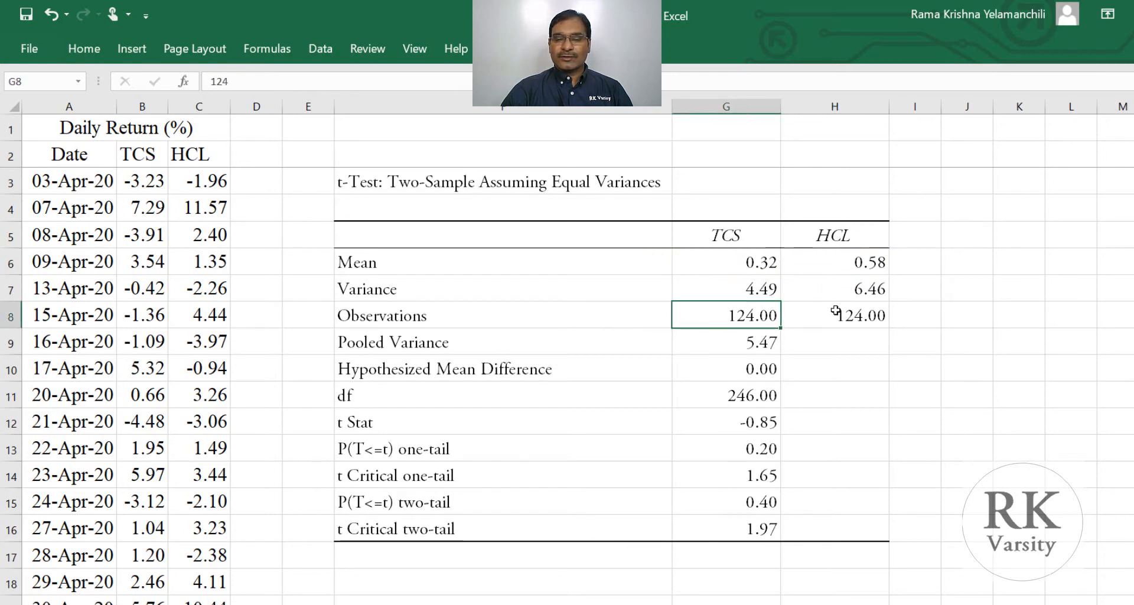
{"action": "left_click", "coordinate": [835, 312]}
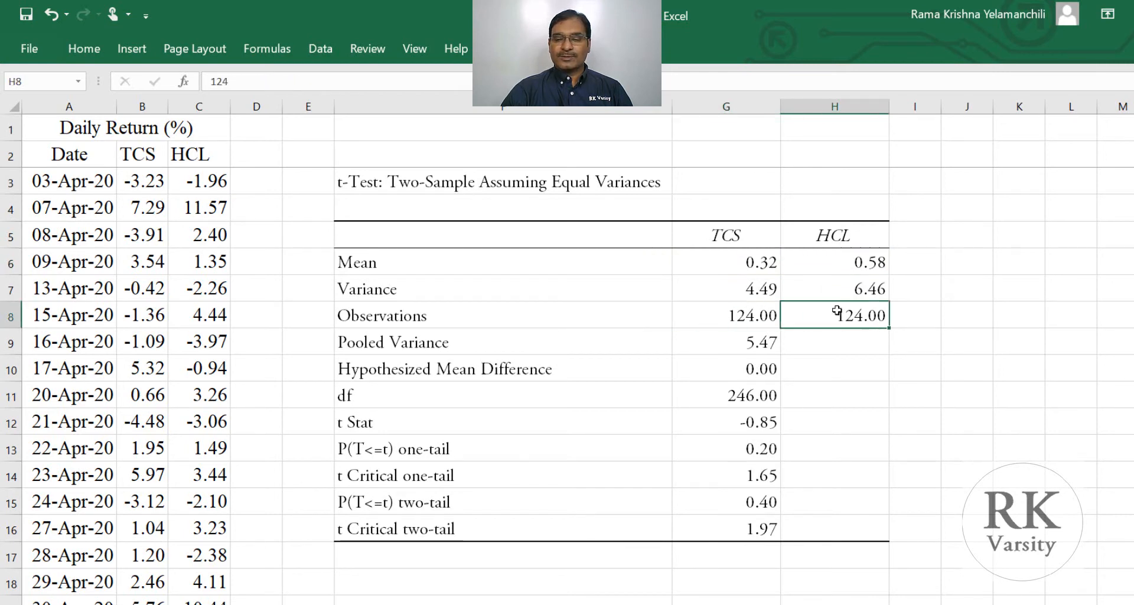
{"action": "left_click", "coordinate": [743, 288]}
{"action": "left_click", "coordinate": [842, 290]}
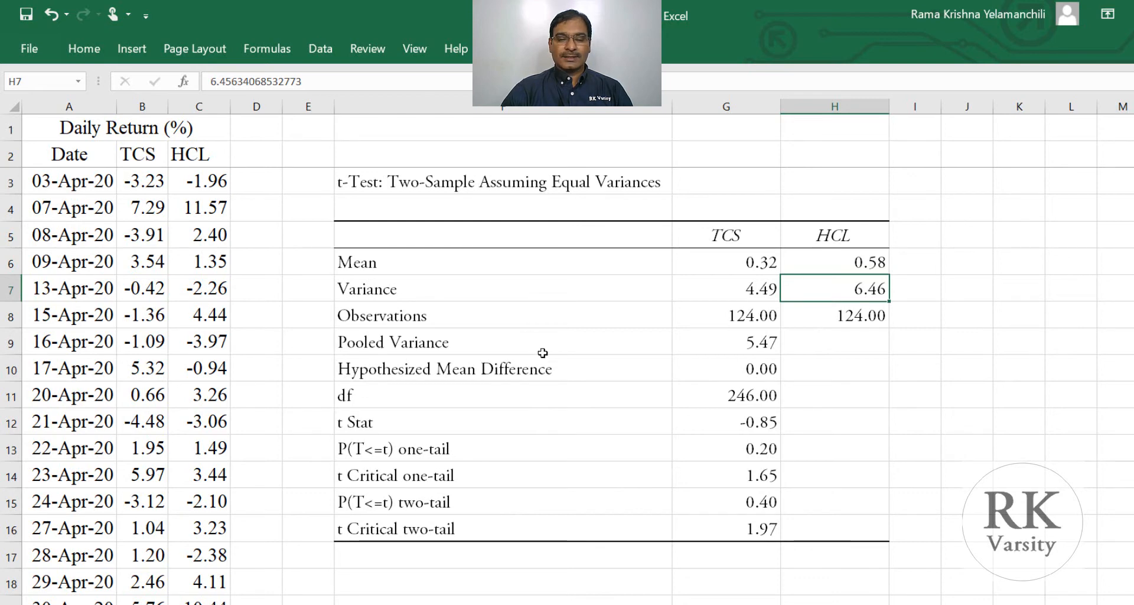
Bold the two-tail p-value in G15 and annotate it with ">0.05" in H15 and bold "Accept Null Hypothesis" in I15.
{"action": "left_click", "coordinate": [692, 507]}
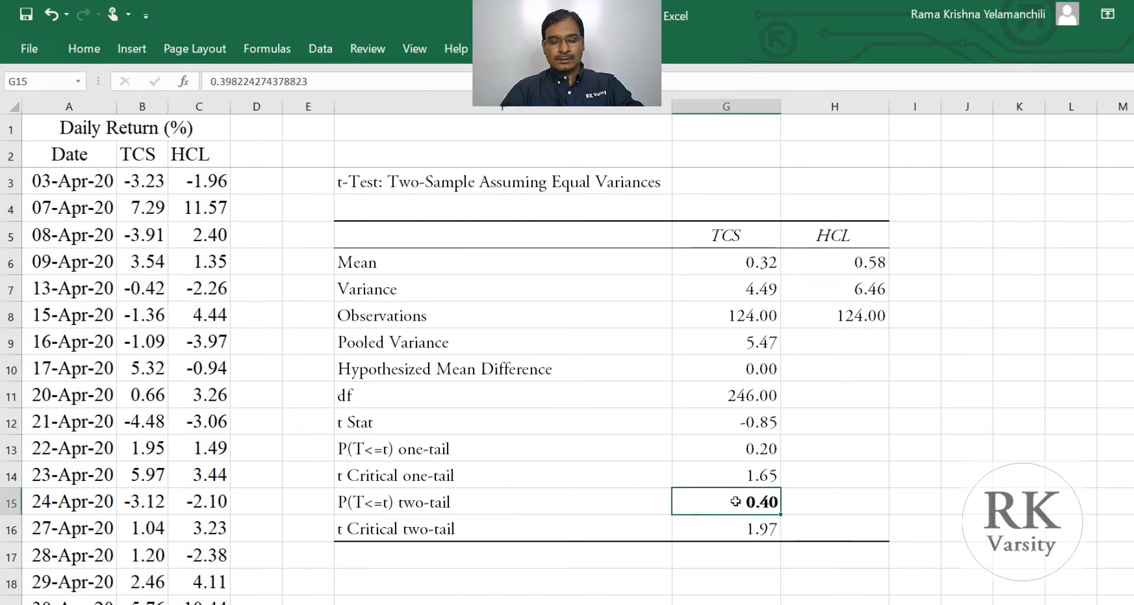
{"action": "left_click", "coordinate": [849, 503]}
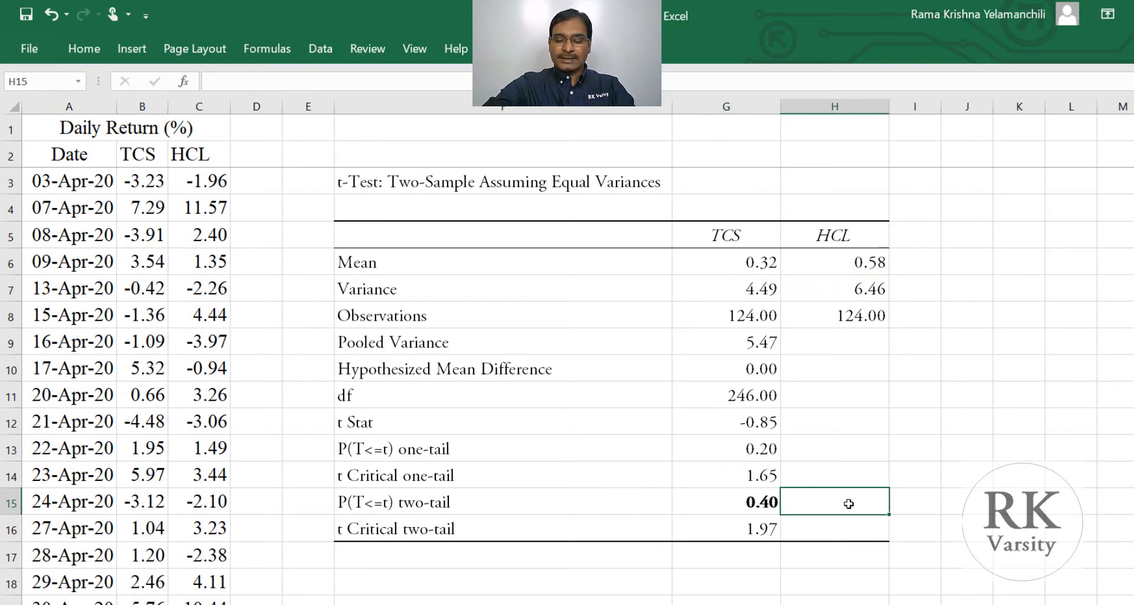
{"action": "type", "text": ">0.0"}
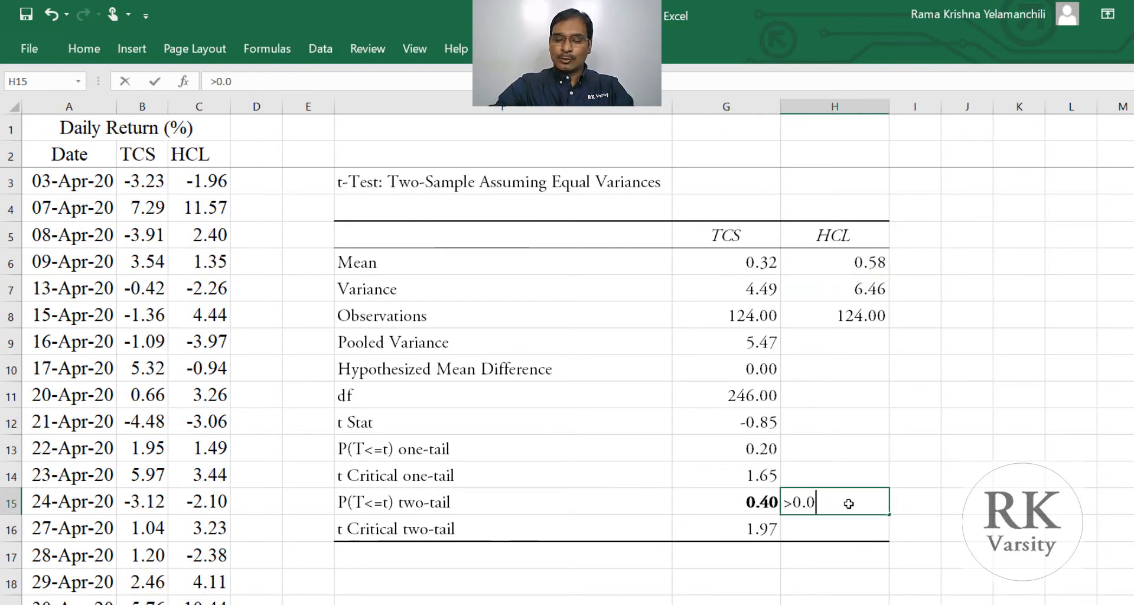
{"action": "type", "text": "5"}
{"action": "key", "text": "Return"}
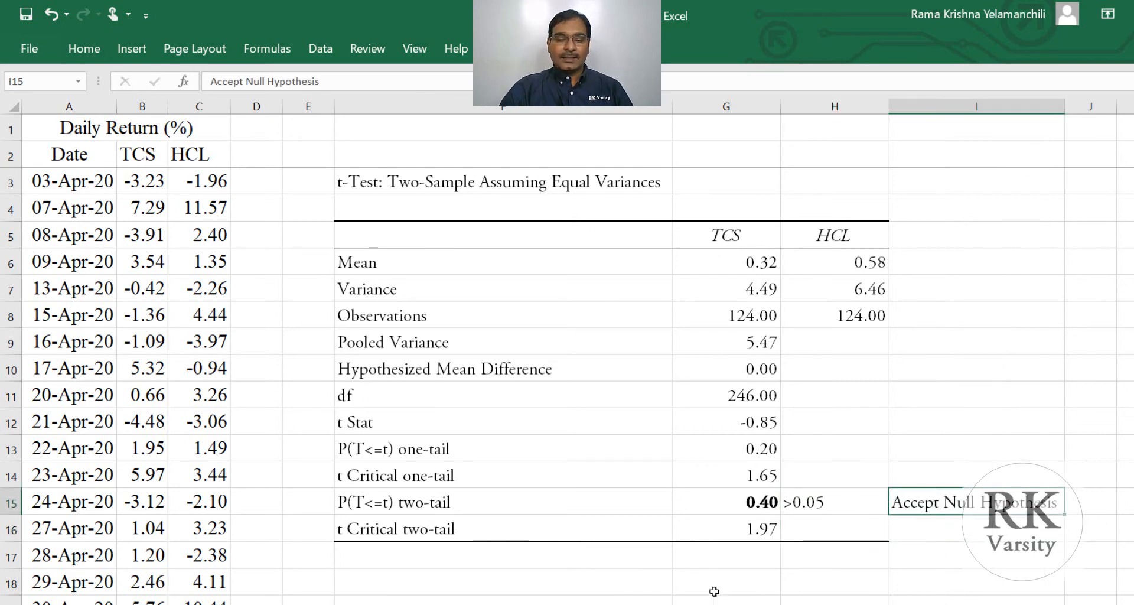
{"action": "key", "text": "ctrl+b"}
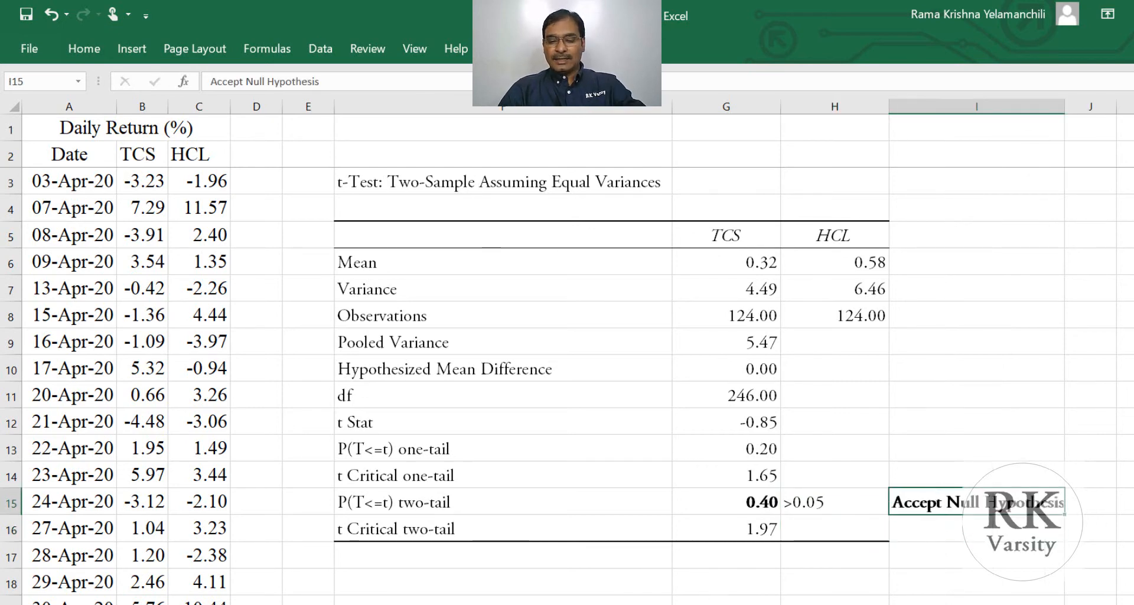
{"action": "left_click", "coordinate": [919, 553]}
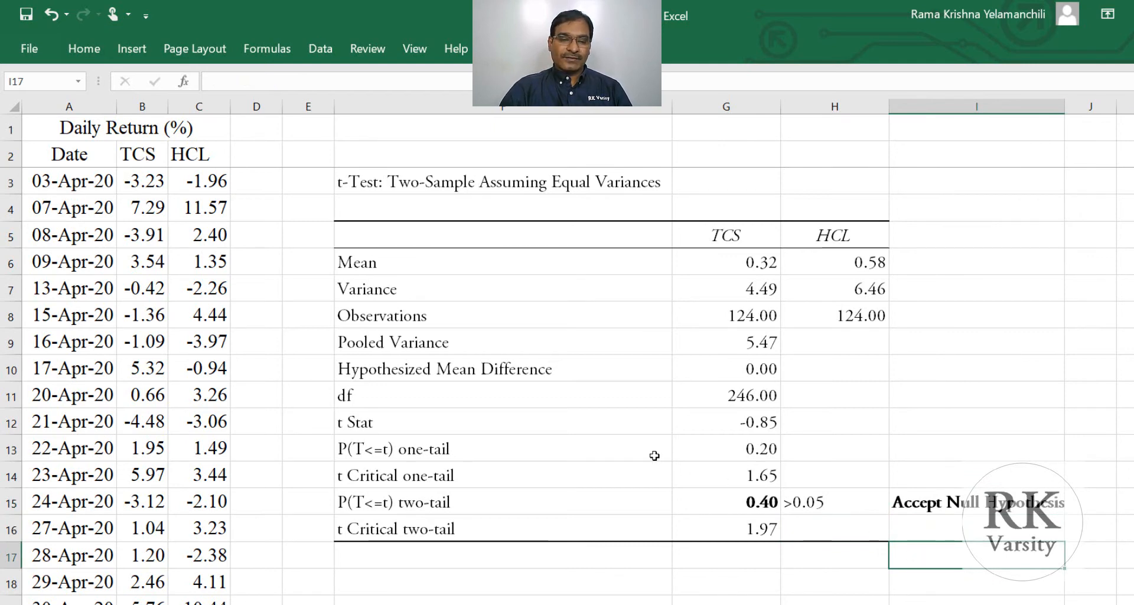
Compare the means and variances of TCS and HCL in the t-test results, and review the two-tail p-value with its null hypothesis conclusion.
{"action": "left_click", "coordinate": [697, 262]}
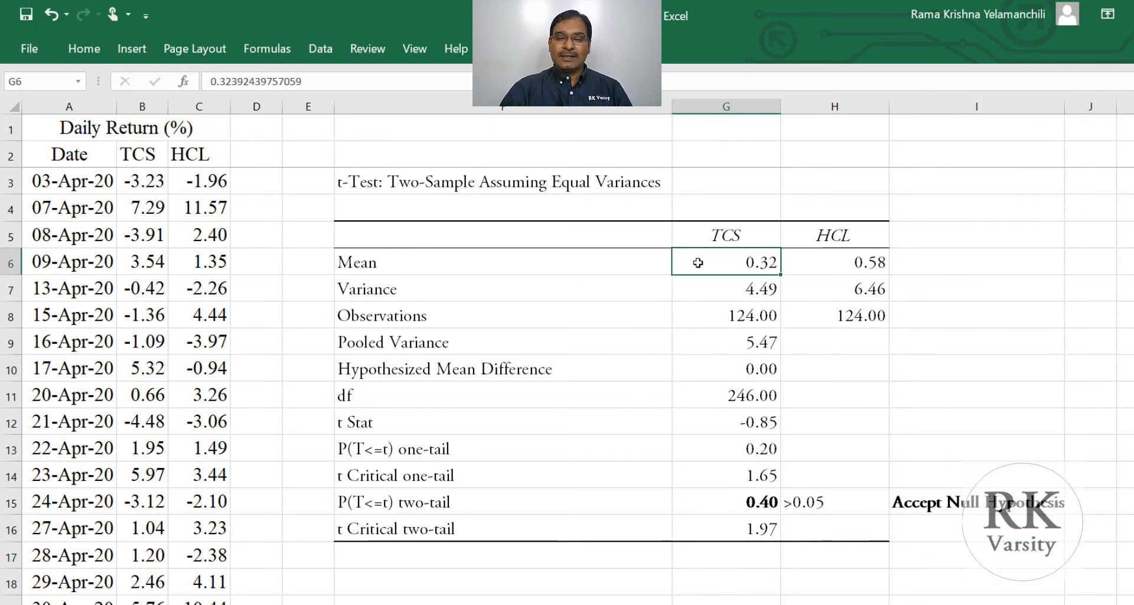
{"action": "left_click", "coordinate": [804, 263]}
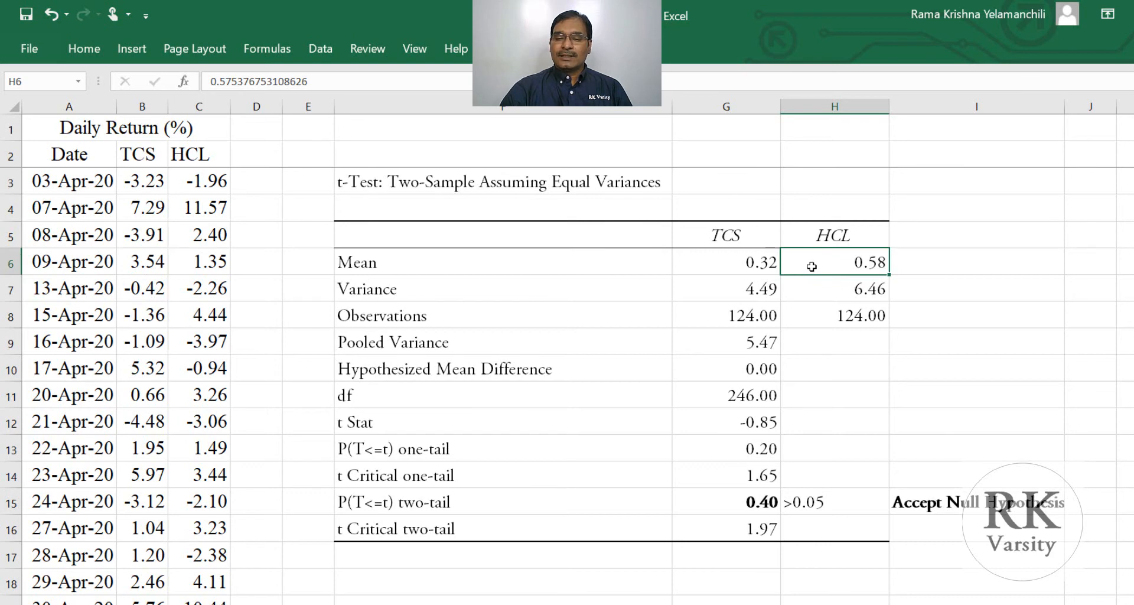
{"action": "left_click", "coordinate": [713, 259]}
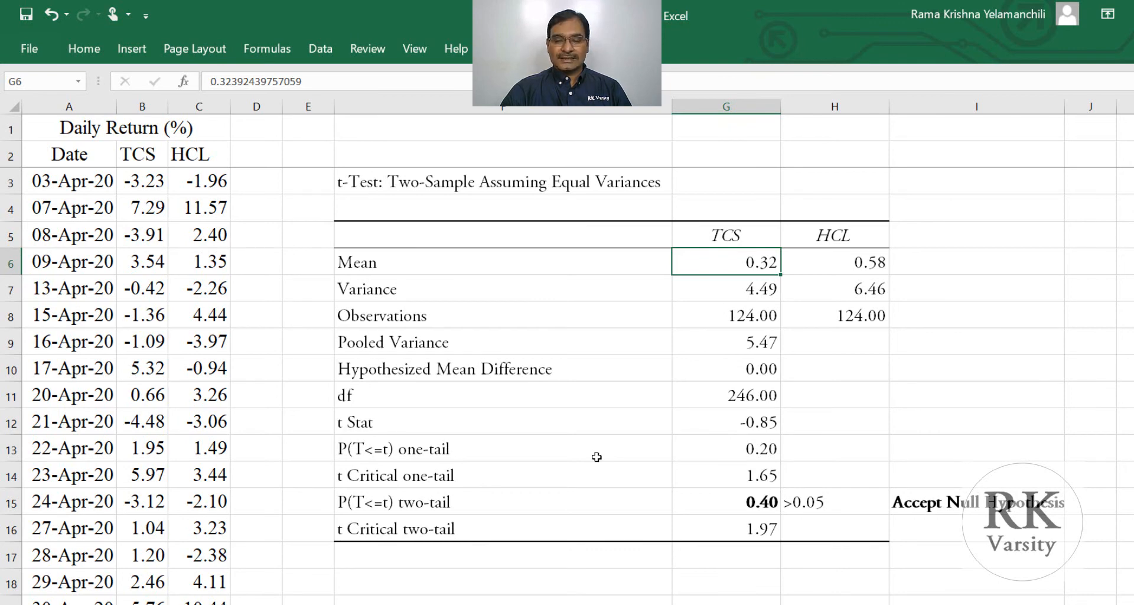
{"action": "key", "text": "Down"}
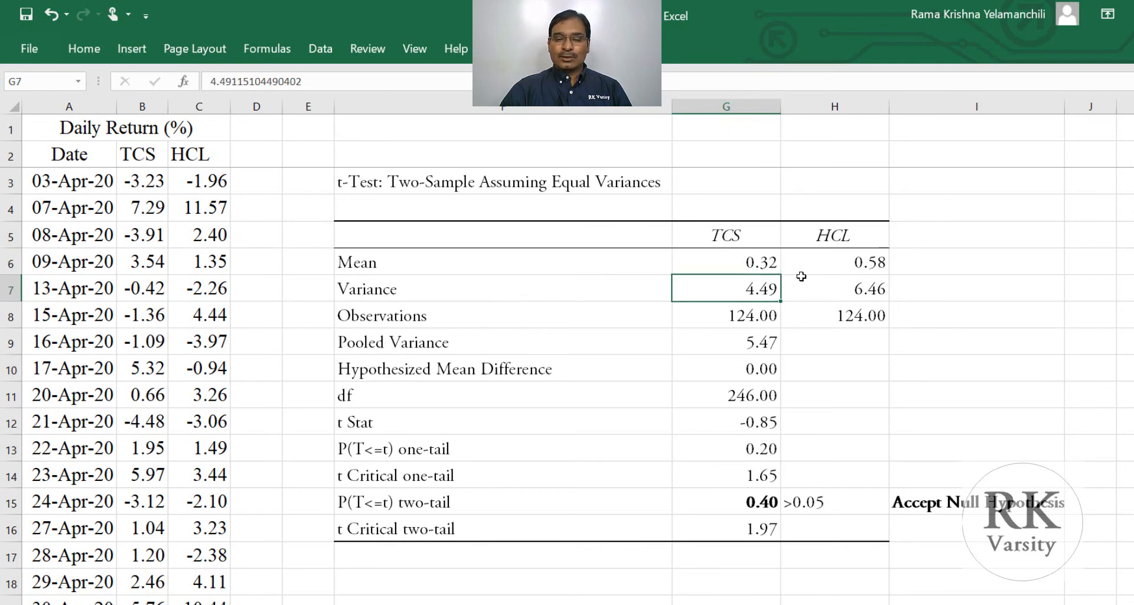
{"action": "left_click", "coordinate": [814, 288]}
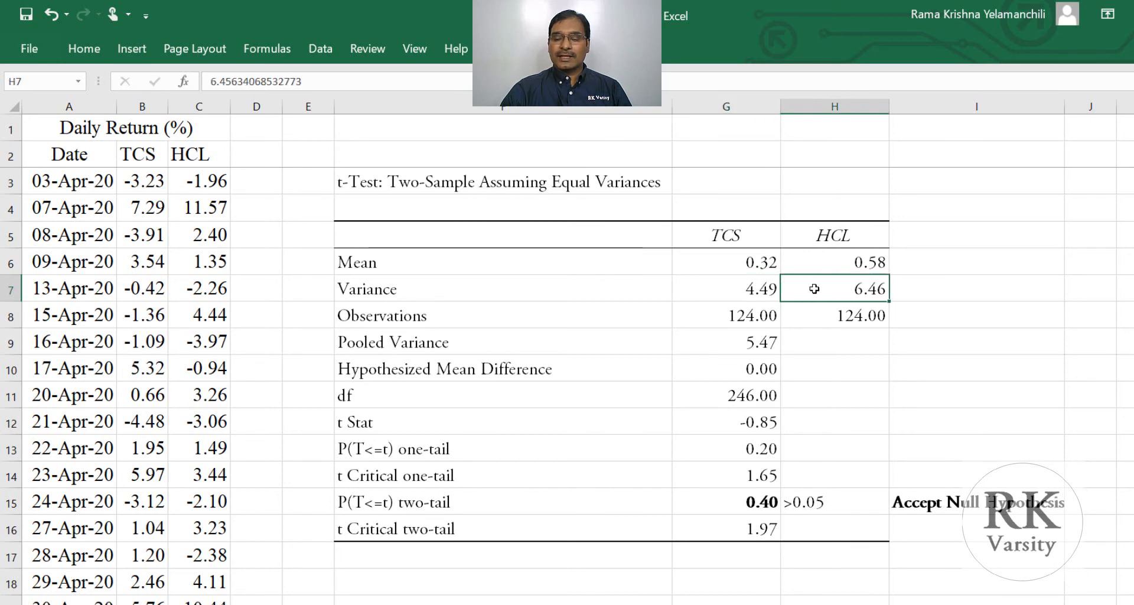
{"action": "left_click", "coordinate": [712, 290]}
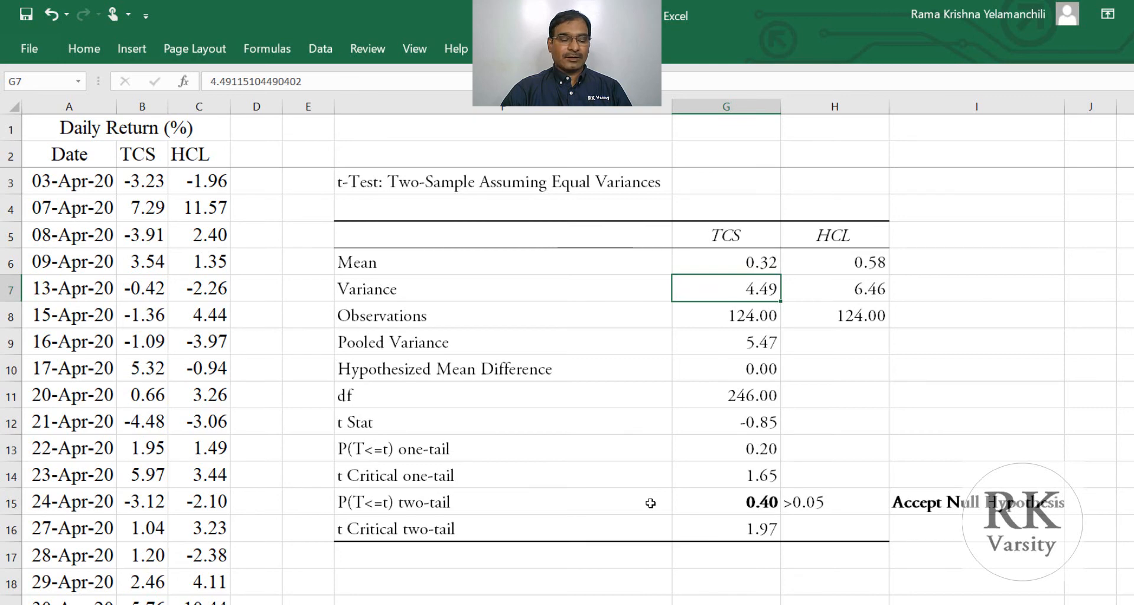
{"action": "left_click", "coordinate": [848, 506]}
{"action": "left_click", "coordinate": [719, 507]}
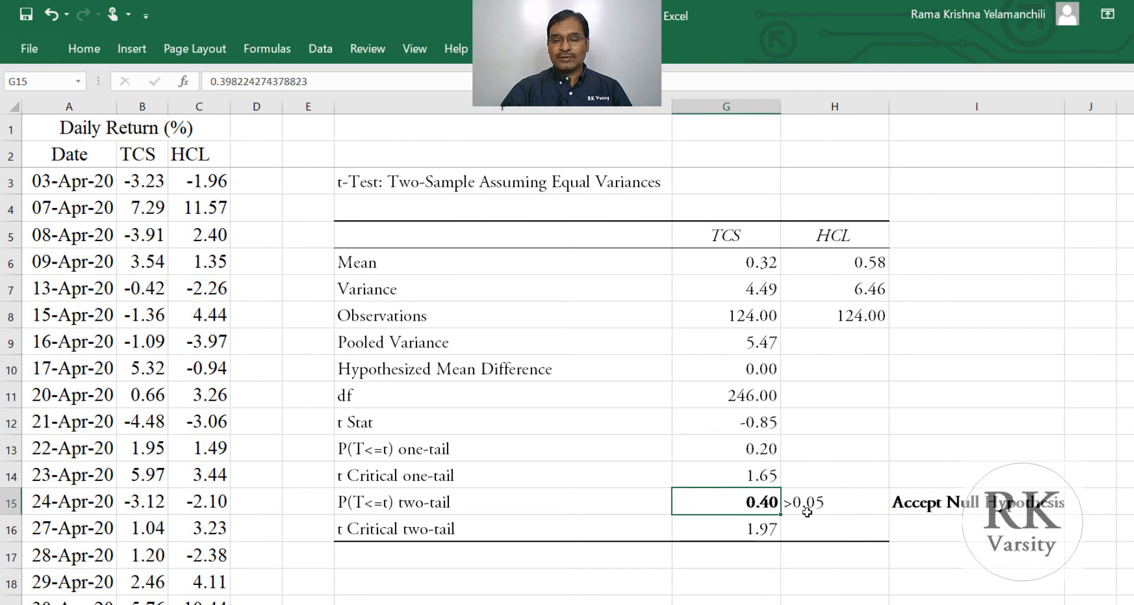
{"action": "left_click", "coordinate": [930, 503]}
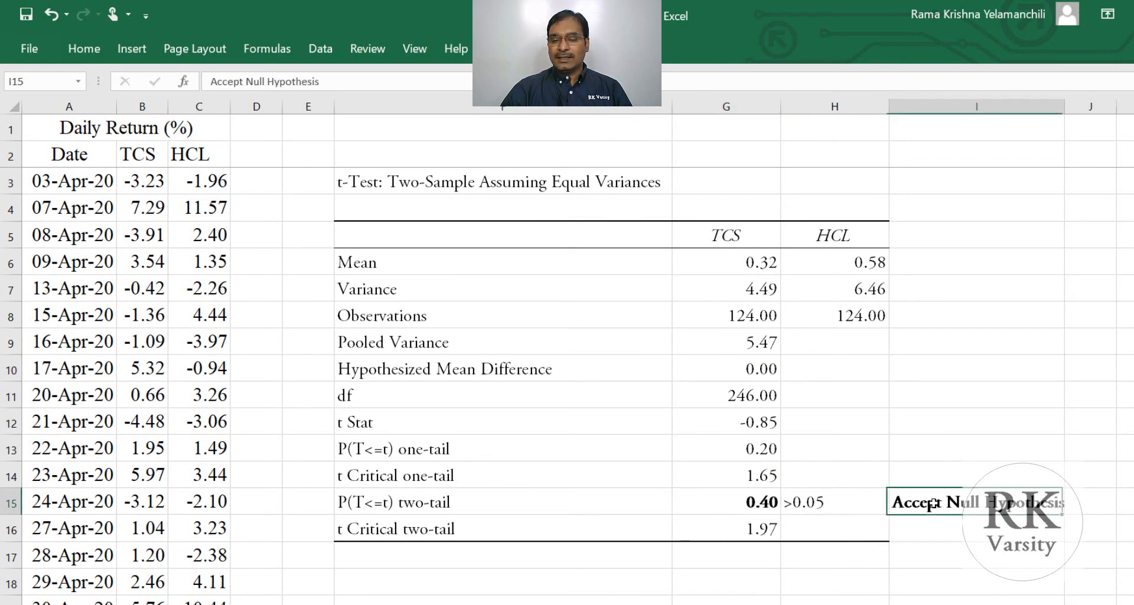
{"action": "left_click", "coordinate": [934, 544]}
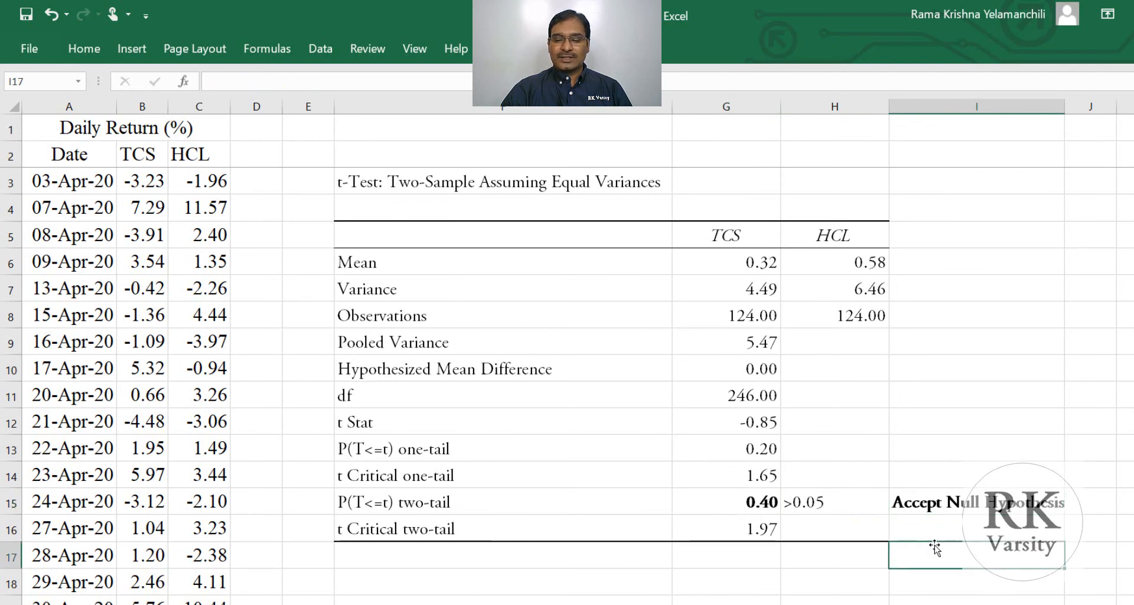
{"action": "left_click", "coordinate": [649, 576]}
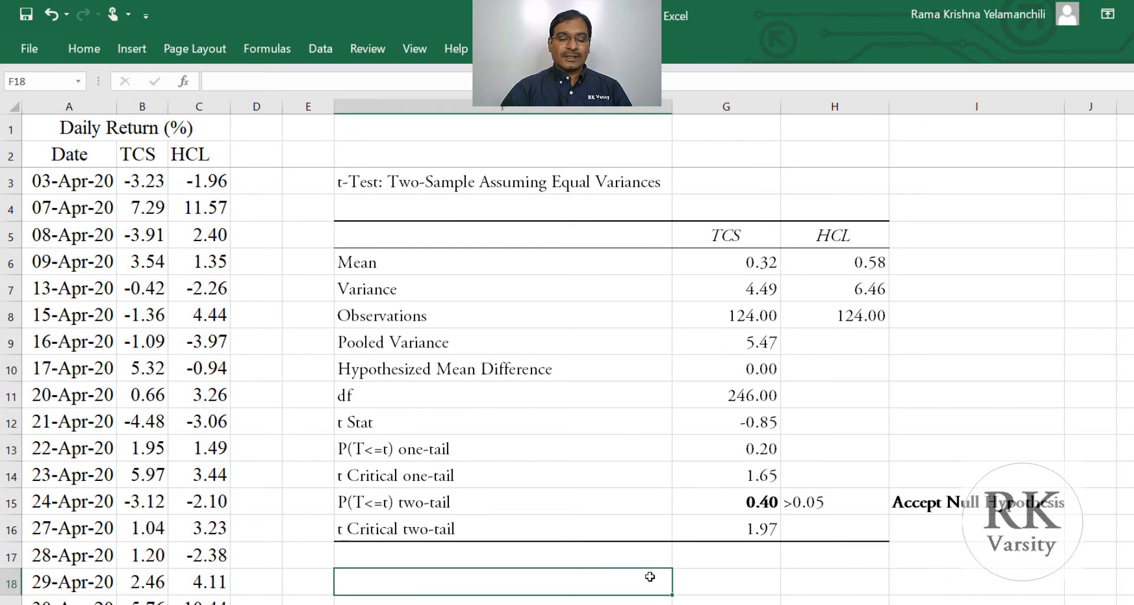